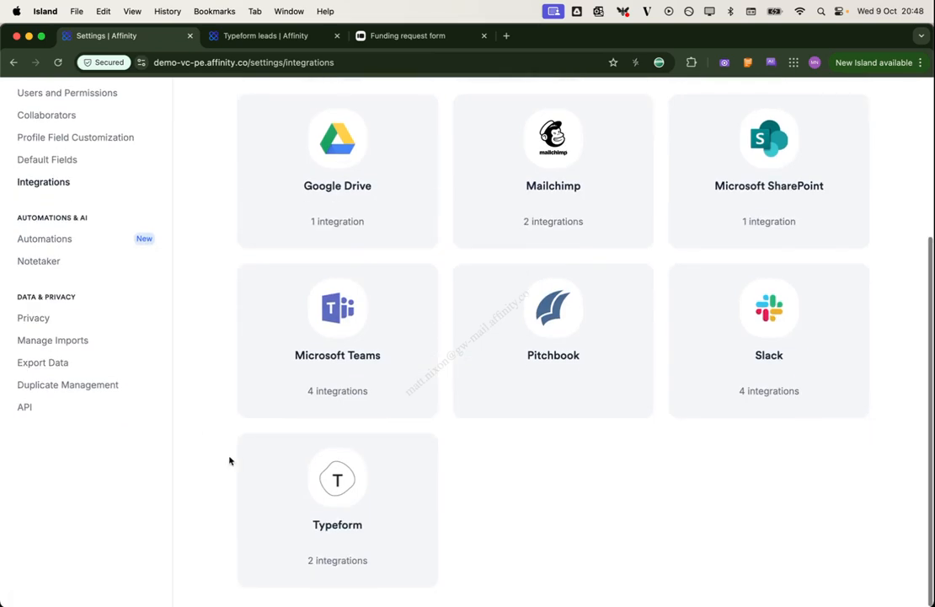
# Remove the old inactive configuration from the Typeform Person List integration page
pyautogui.click(384, 529)
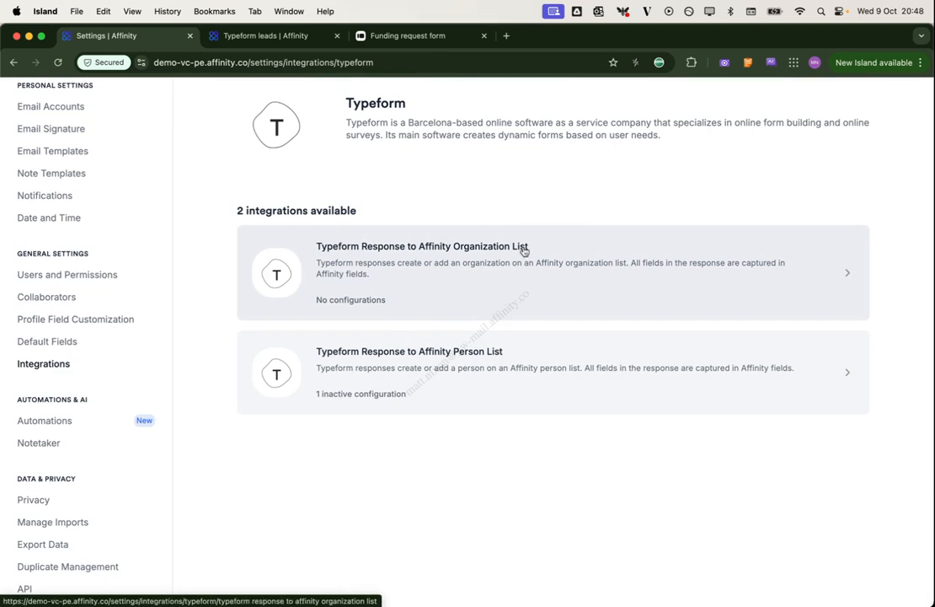
pyautogui.click(550, 375)
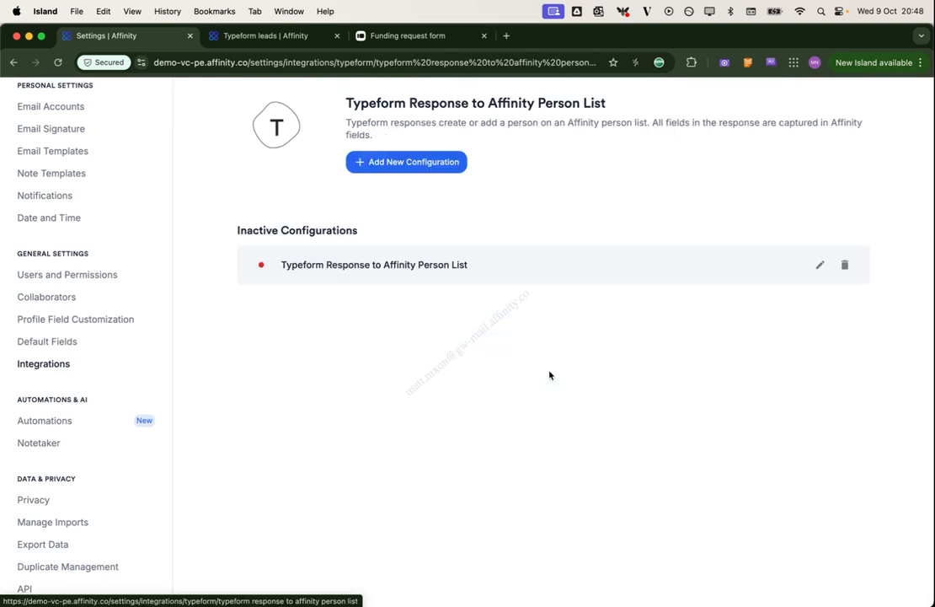
pyautogui.click(846, 266)
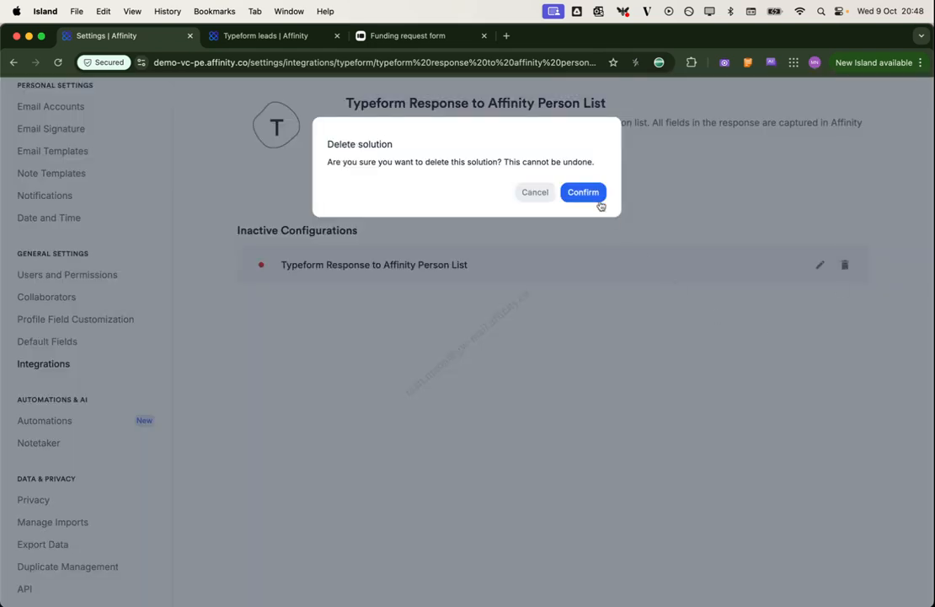
pyautogui.click(583, 193)
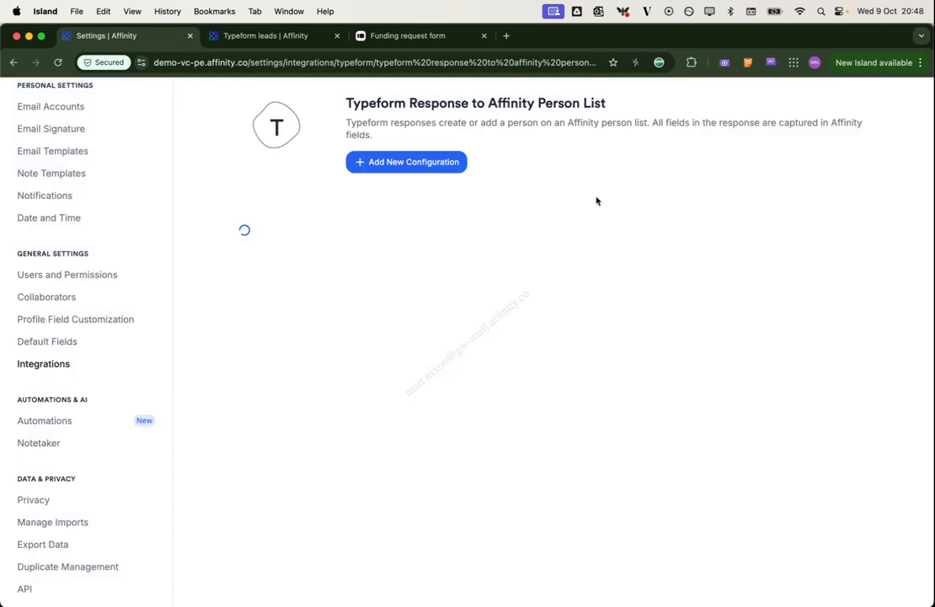
# Start a new Person List configuration and create a new Typeform account named '<user's name> - Typeform'
pyautogui.click(422, 164)
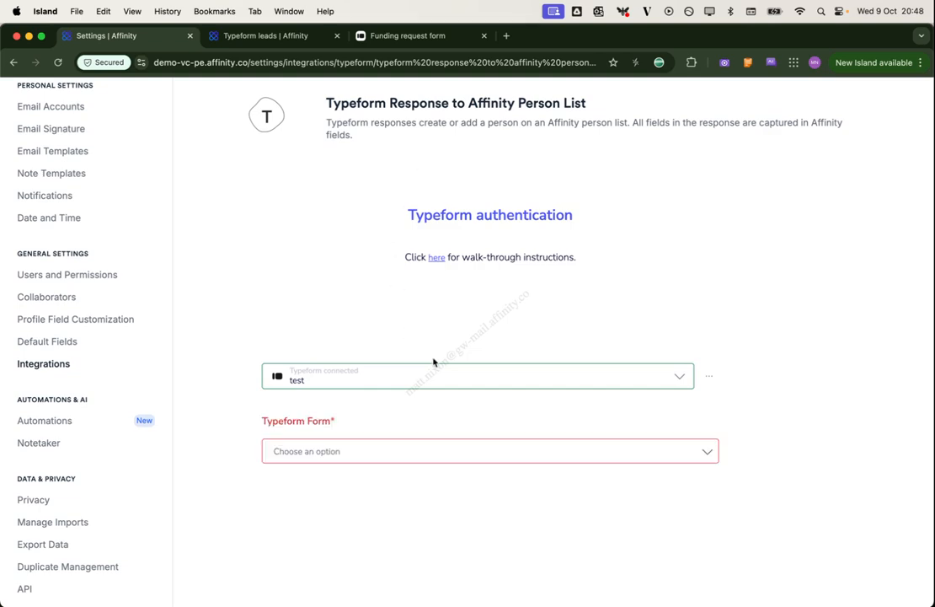
pyautogui.click(376, 375)
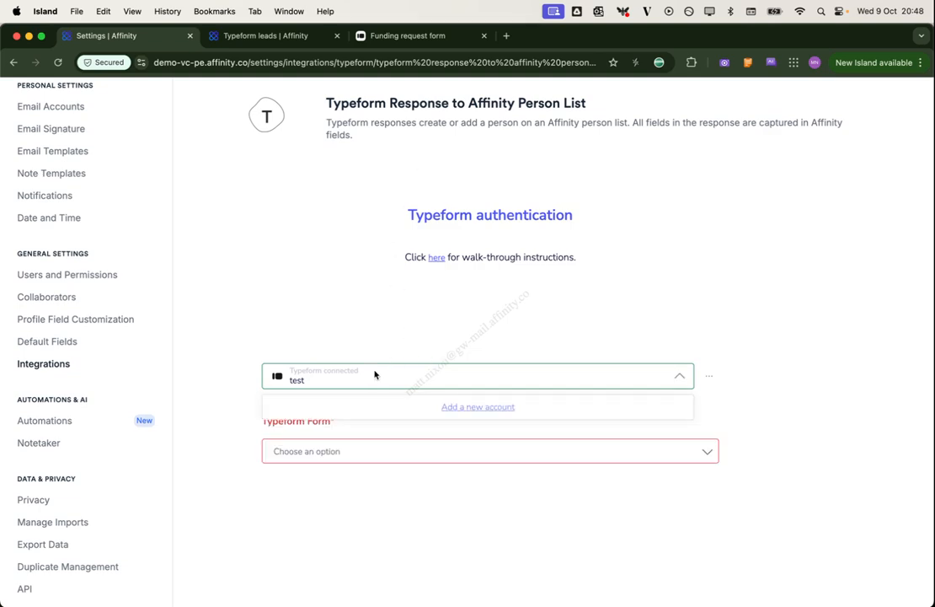
pyautogui.click(477, 408)
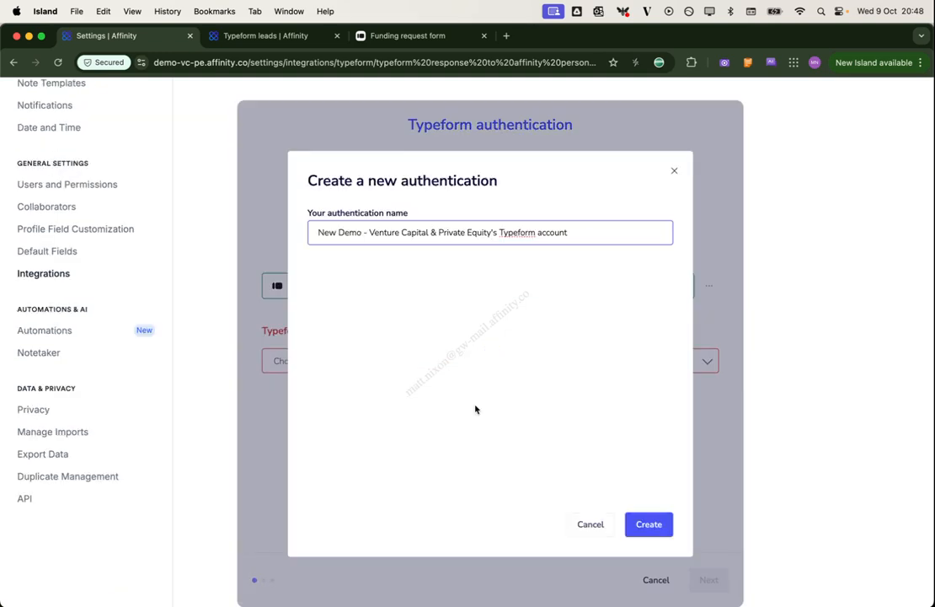
pyautogui.press('super+a')
pyautogui.press('BackSpace')
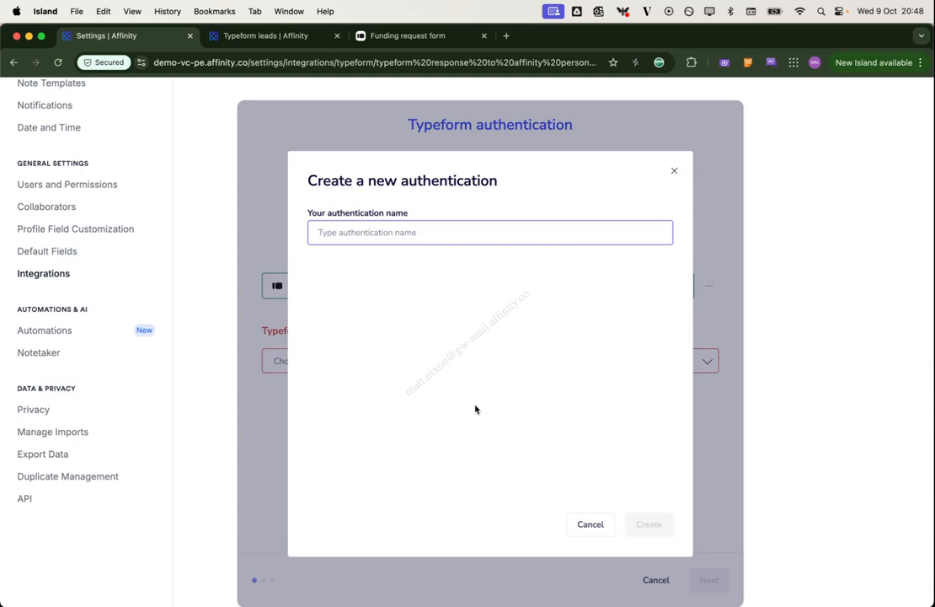
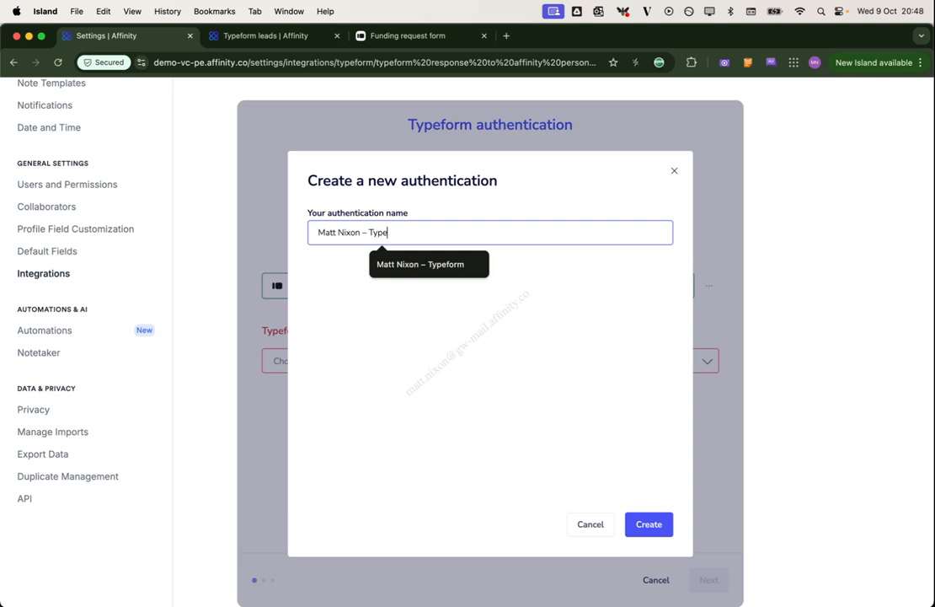
pyautogui.click(649, 524)
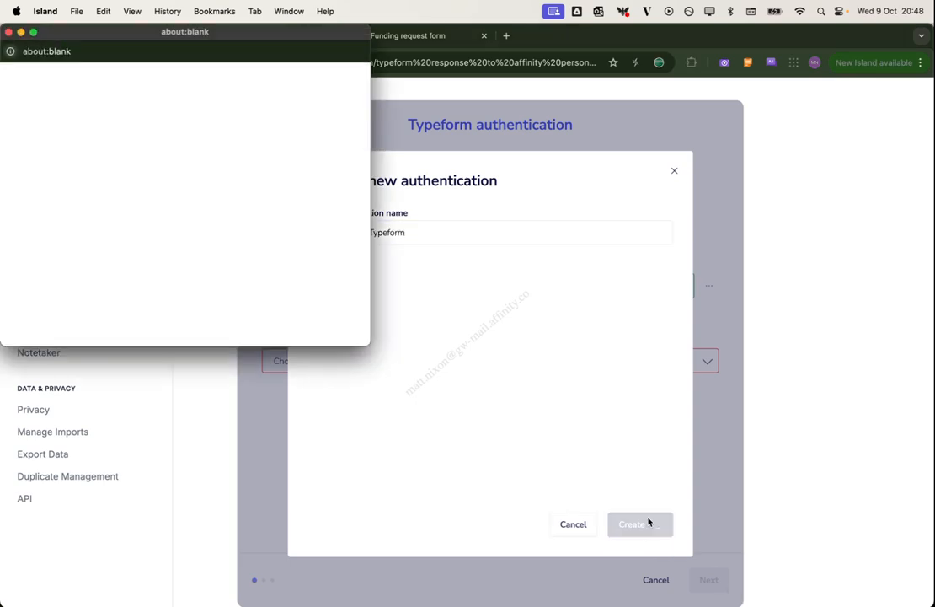
# Enlarge the Typeform authorization window, review the permissions and accept them
pyautogui.moveTo(366, 339); pyautogui.dragTo(743, 581)
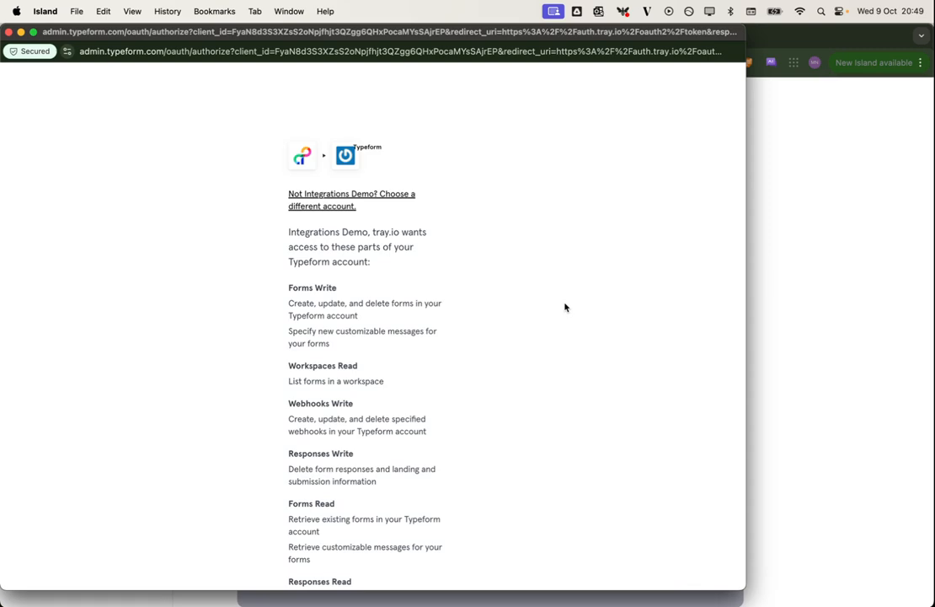
pyautogui.scroll(-1, 564, 307)
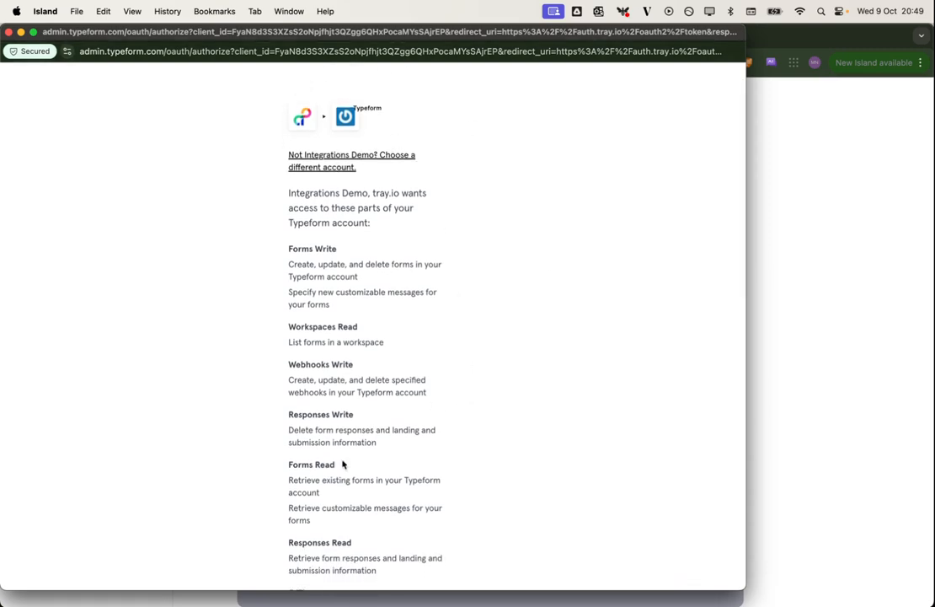
pyautogui.scroll(-5, 337, 438)
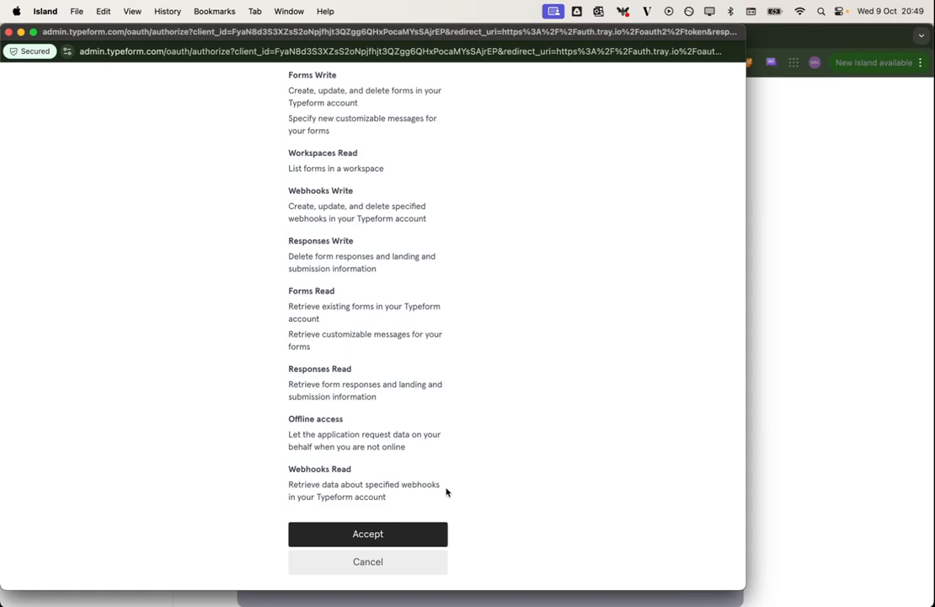
pyautogui.click(373, 533)
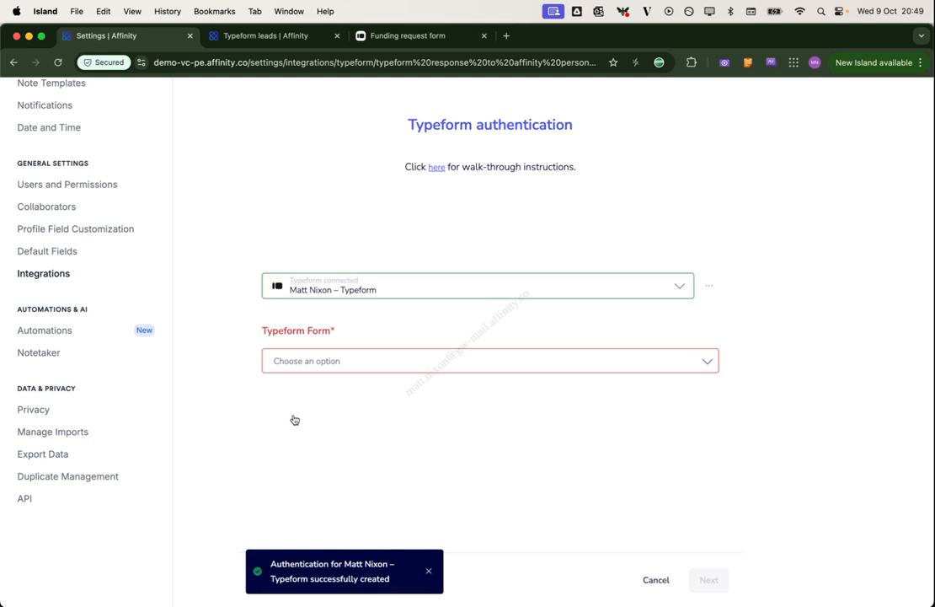
# Choose the Funding request form and the Typeform leads person list for the configuration
pyautogui.click(288, 359)
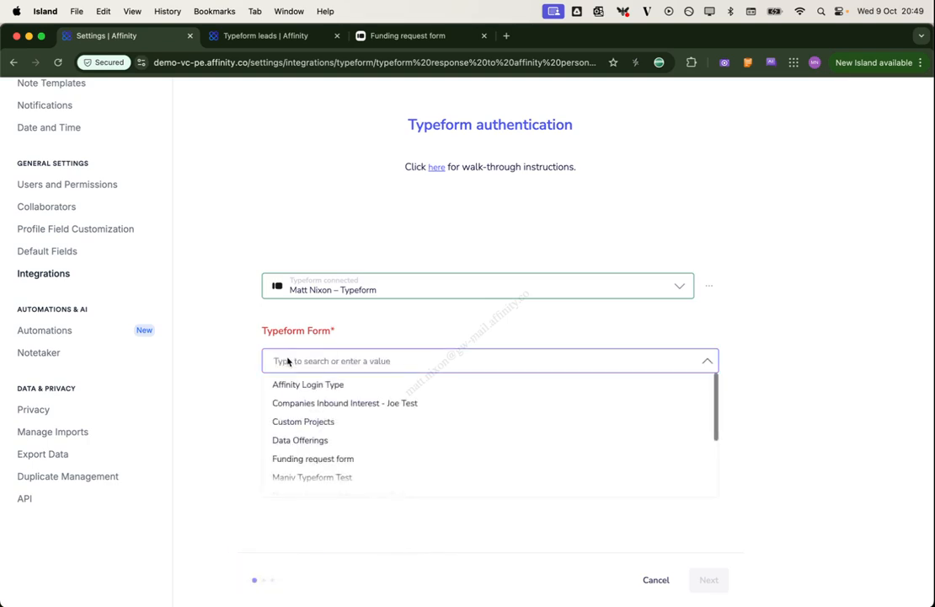
pyautogui.click(335, 459)
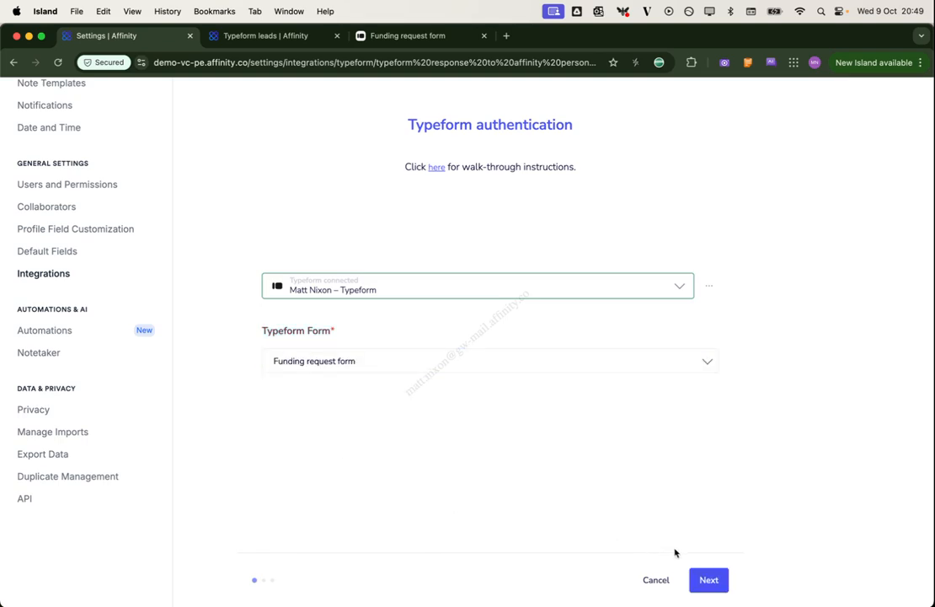
pyautogui.click(710, 581)
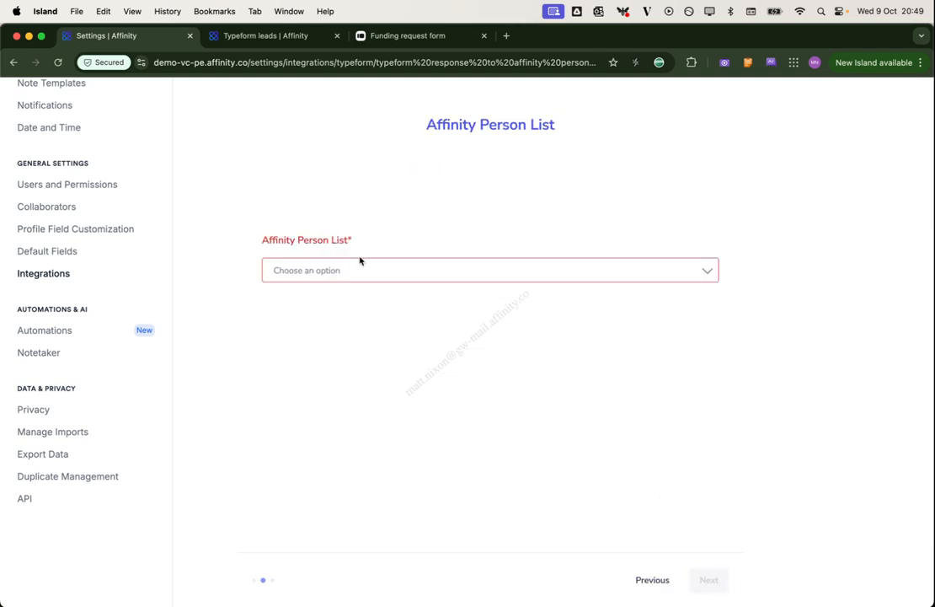
pyautogui.click(355, 276)
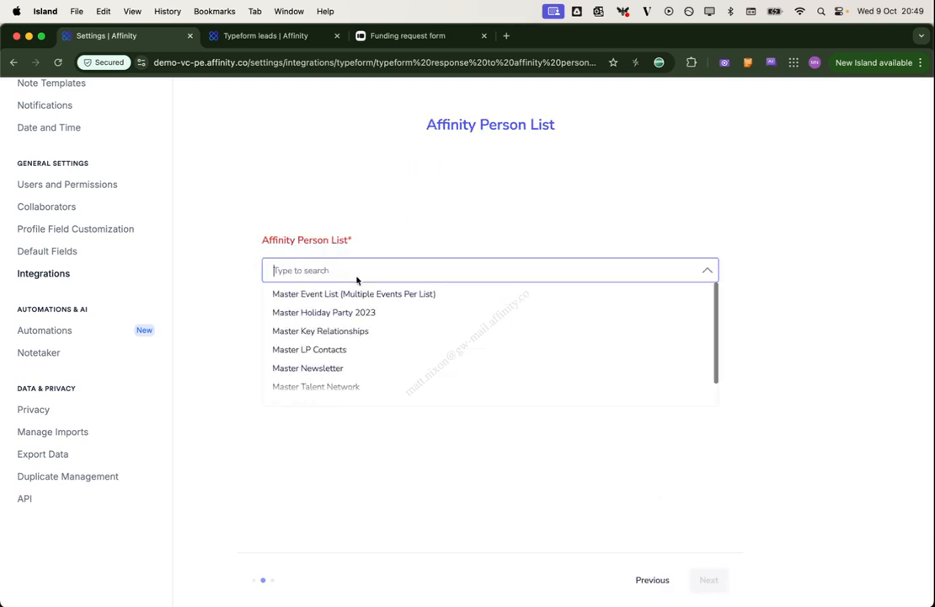
pyautogui.write('typeform')
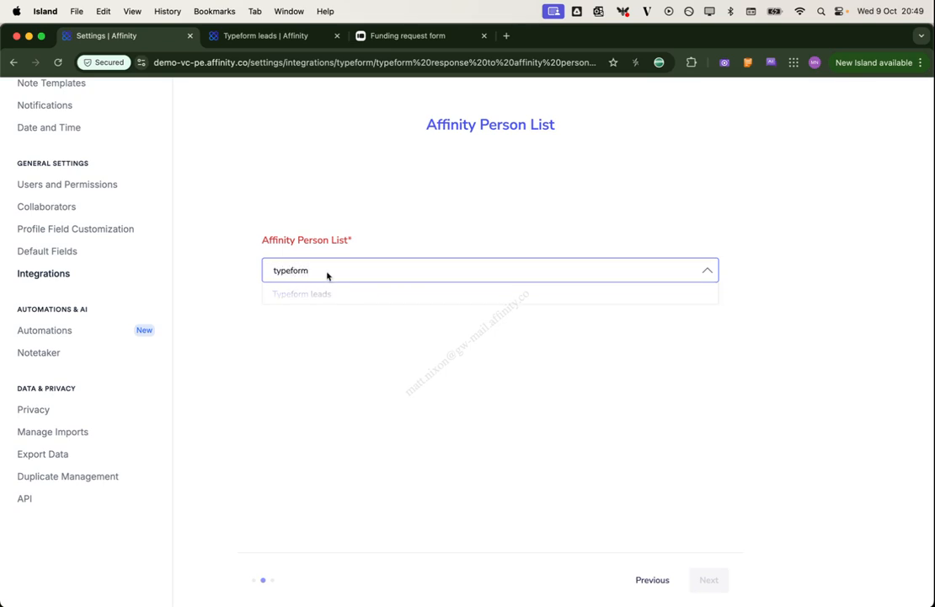
pyautogui.click(320, 292)
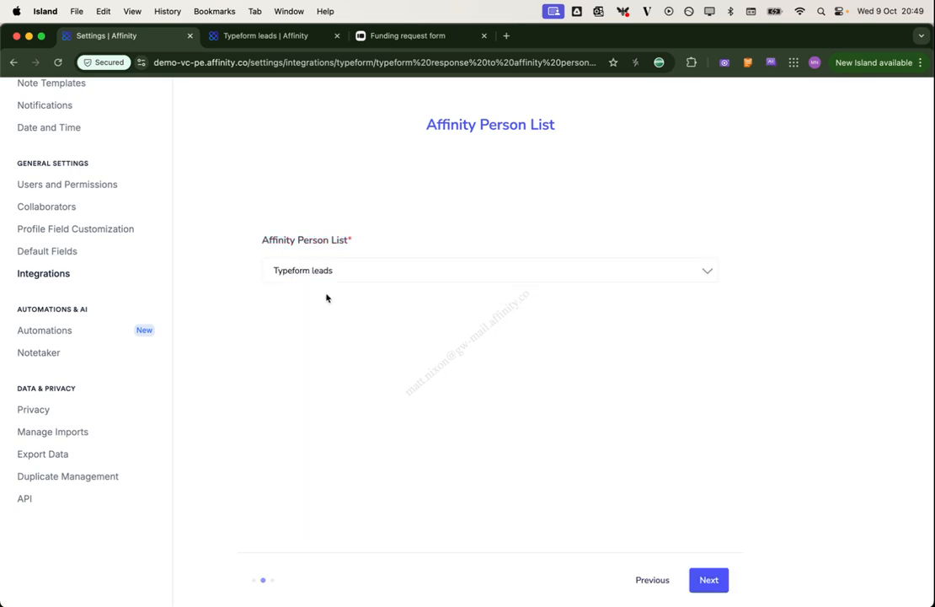
pyautogui.click(708, 580)
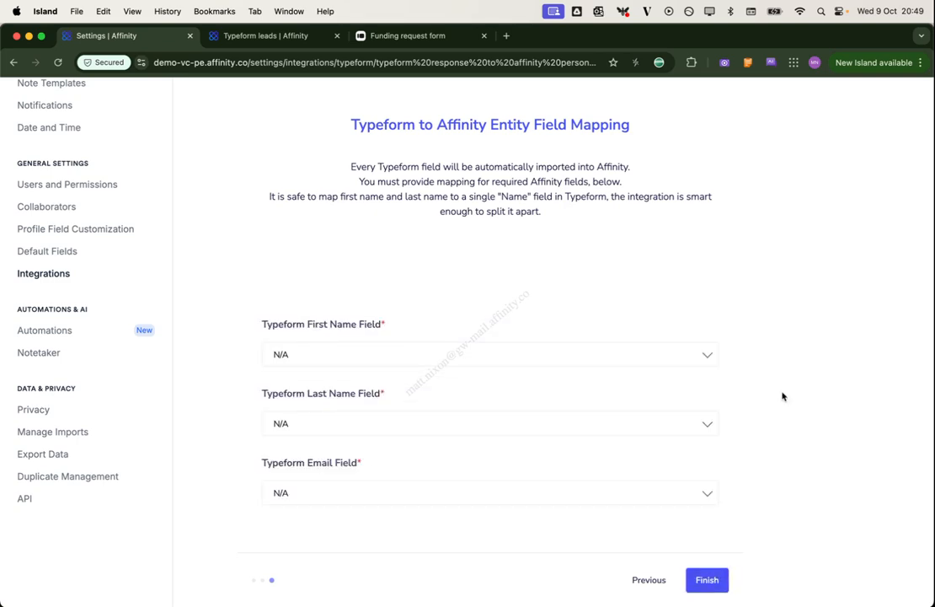
# Map First Name, Last Name and Email to Typeform questions 1, 2 and 3, then finish
pyautogui.scroll(-1, 782, 396)
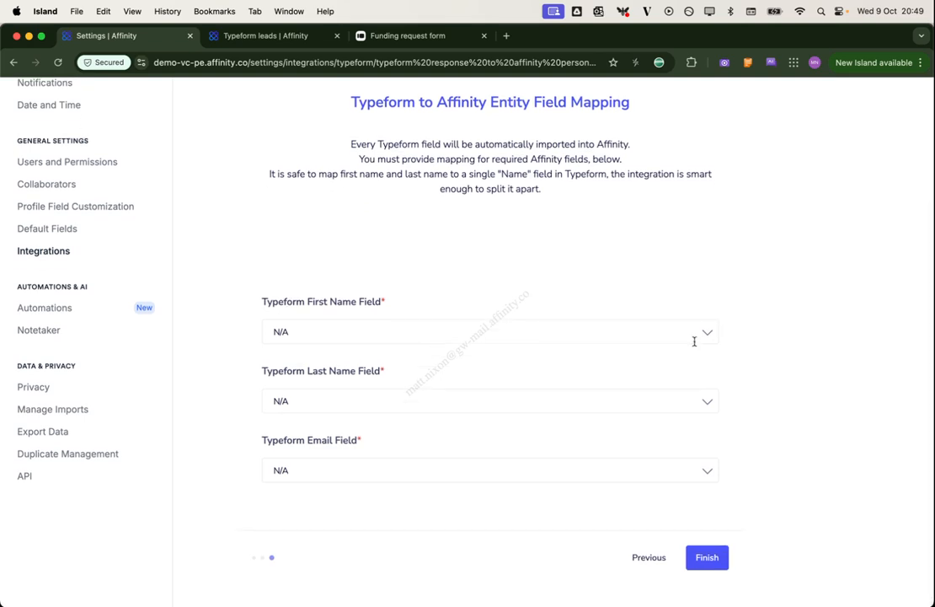
pyautogui.click(320, 330)
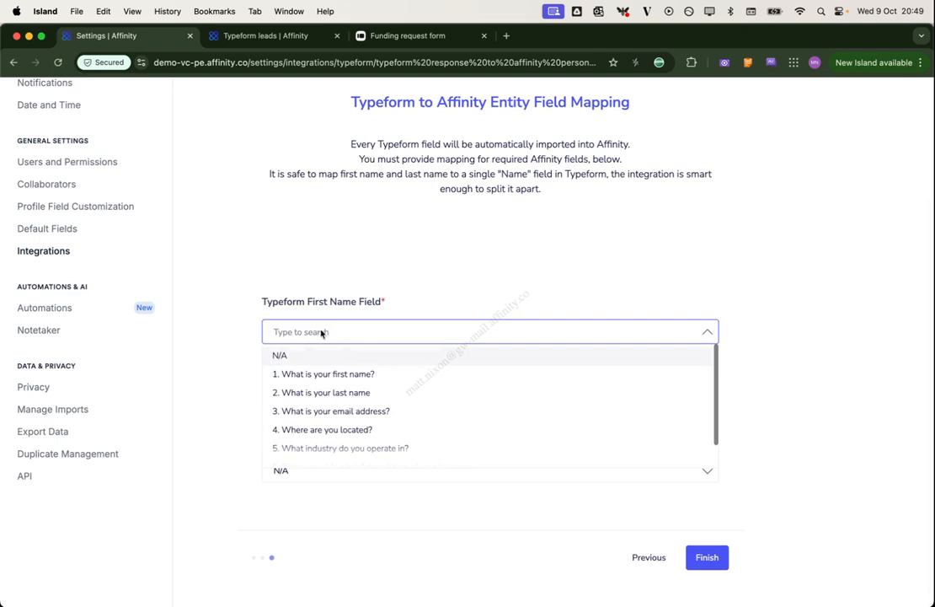
pyautogui.click(328, 373)
pyautogui.click(322, 402)
pyautogui.click(348, 461)
pyautogui.click(326, 469)
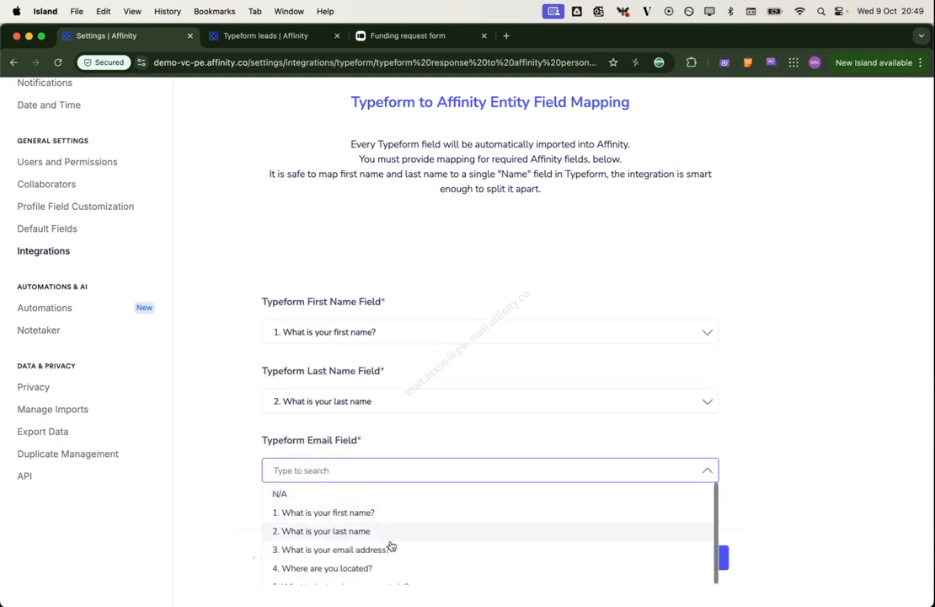
pyautogui.click(392, 549)
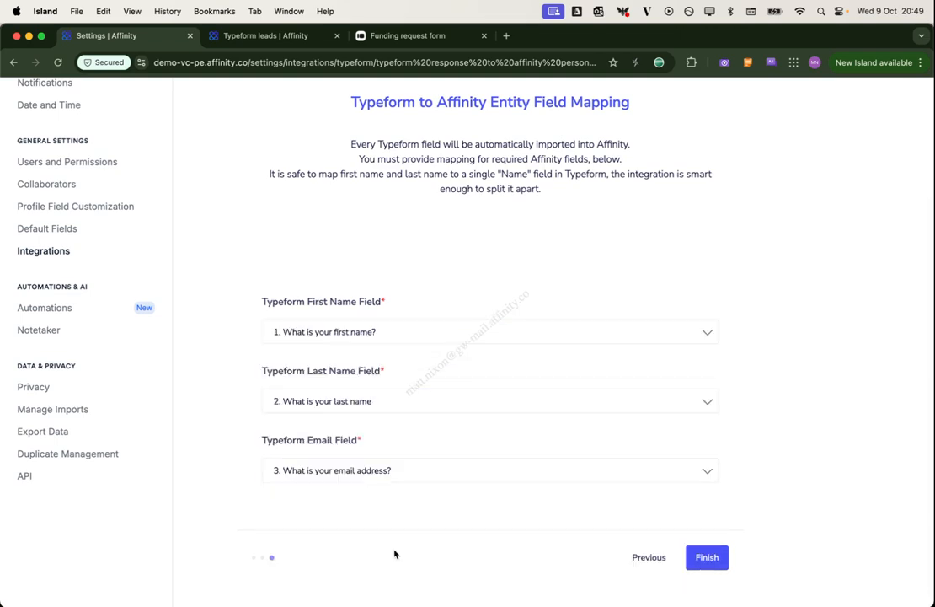
pyautogui.click(708, 558)
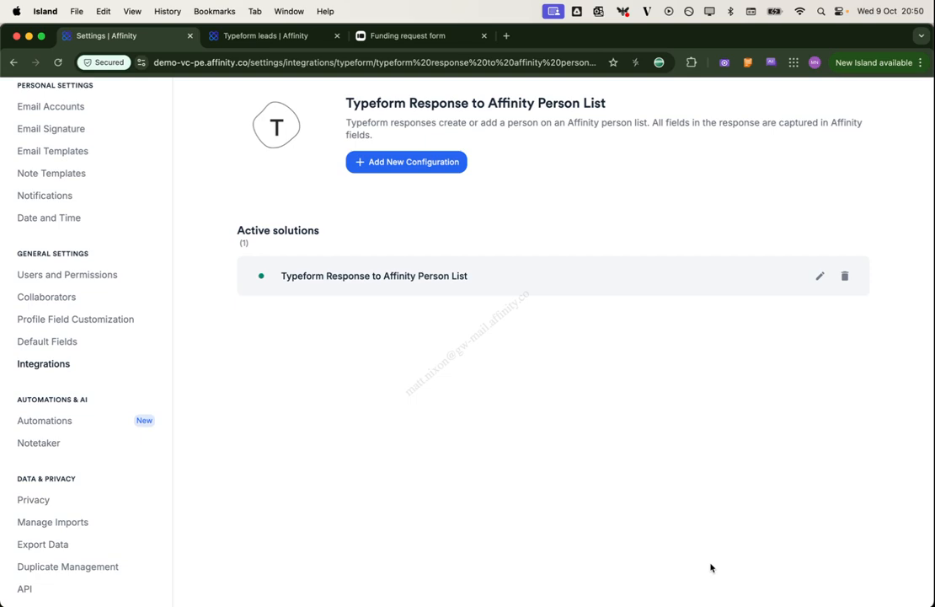
# Fill in the submitter's first name, last name and email address on the Funding request form
pyautogui.click(393, 44)
pyautogui.click(343, 318)
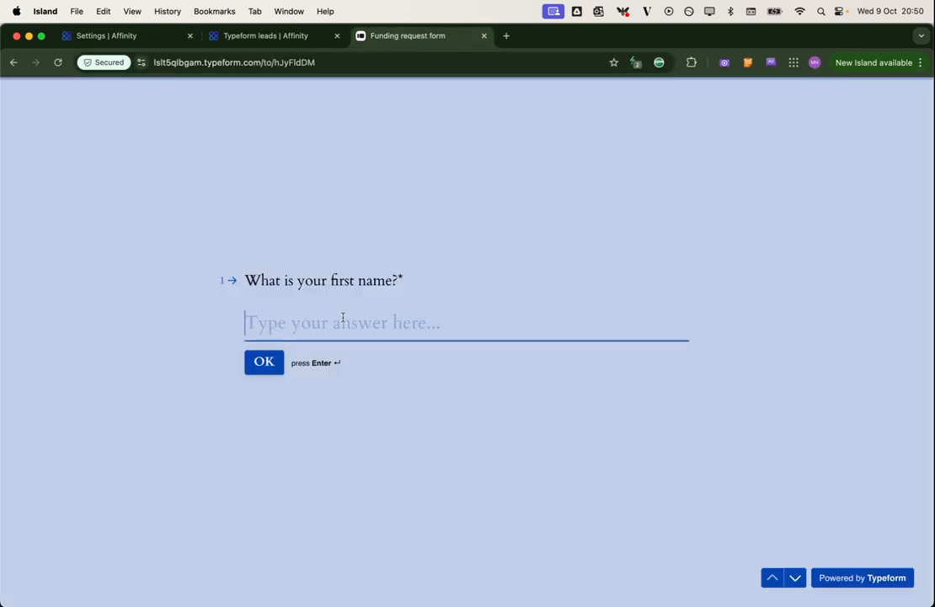
pyautogui.press('Return')
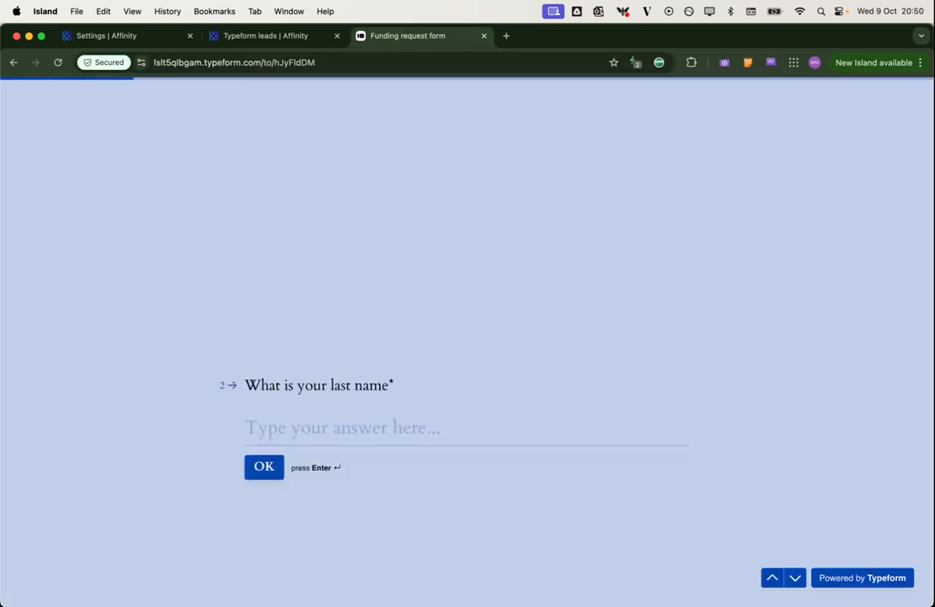
pyautogui.press('Return')
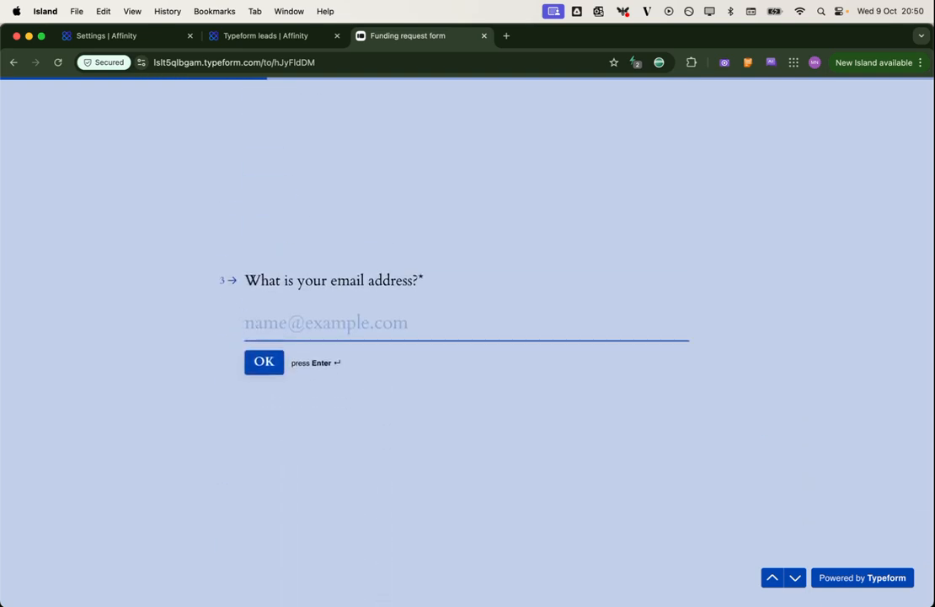
pyautogui.press('Return')
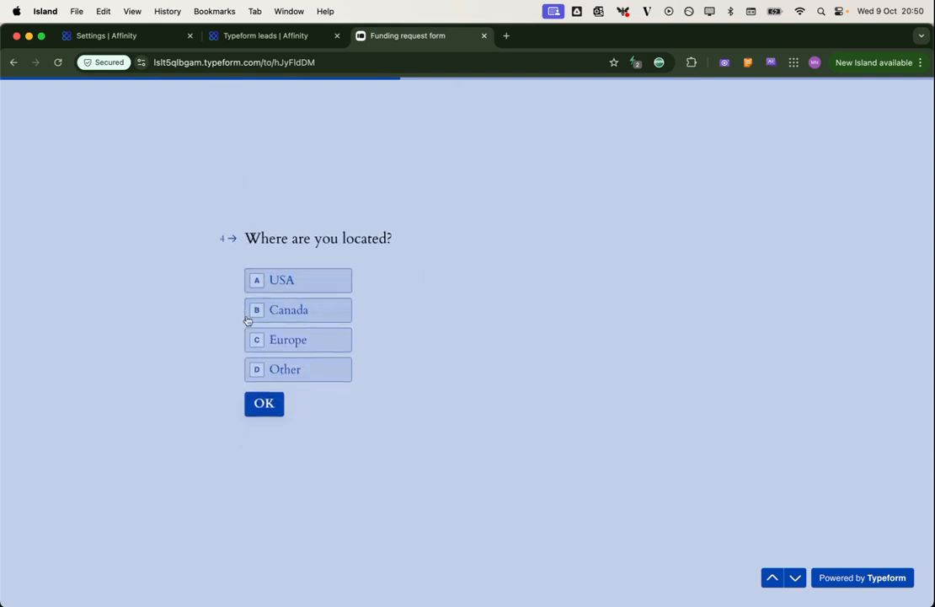
# Answer location Europe, industry AI and business description 'The next OpenAI'
pyautogui.click(257, 339)
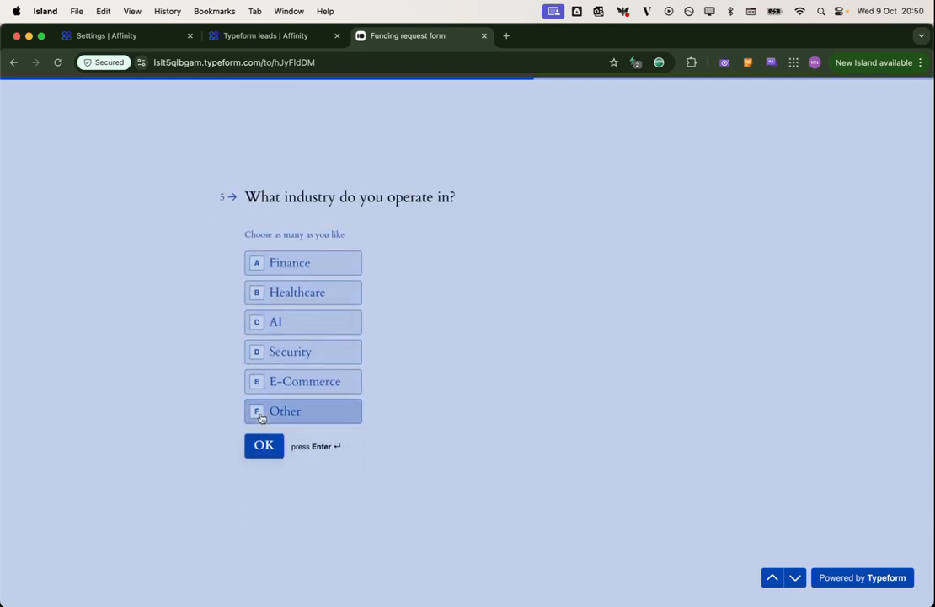
pyautogui.click(334, 321)
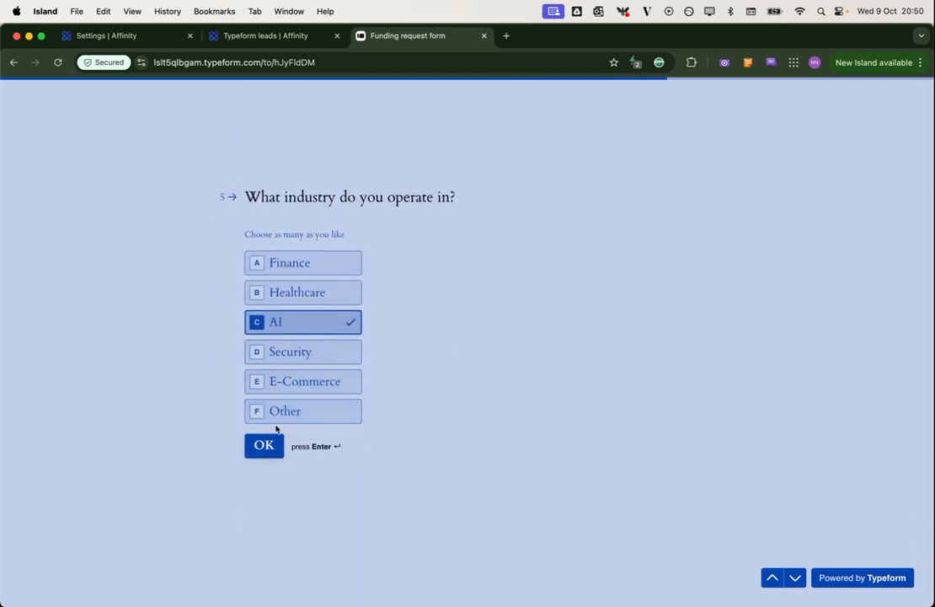
pyautogui.click(271, 442)
pyautogui.write('The next OpenAI')
pyautogui.click(263, 371)
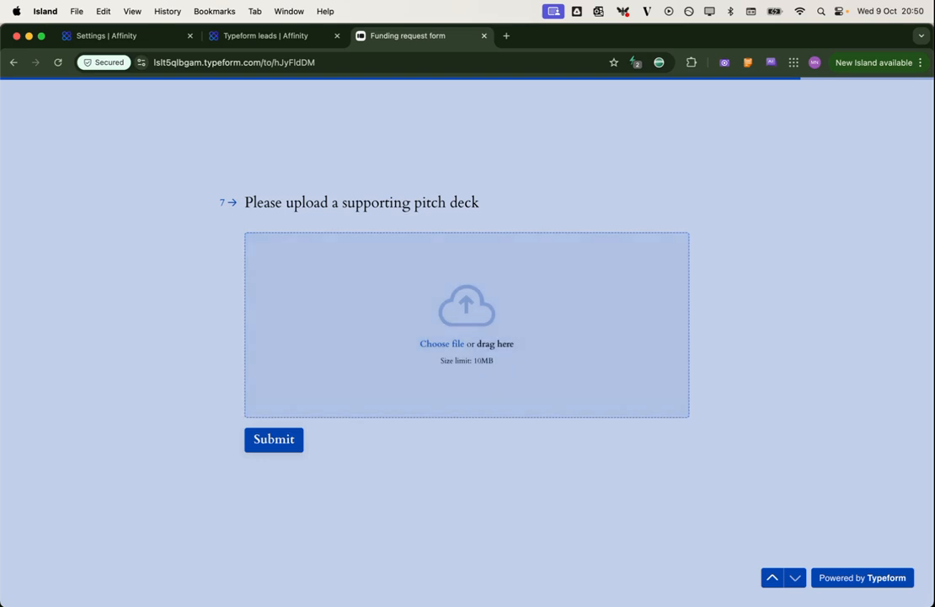
# Attach pitchdeck.pdf, submit the form, and return to the Typeform leads list in Affinity
pyautogui.press('super+Tab')
pyautogui.moveTo(127, 194); pyautogui.dragTo(451, 317)
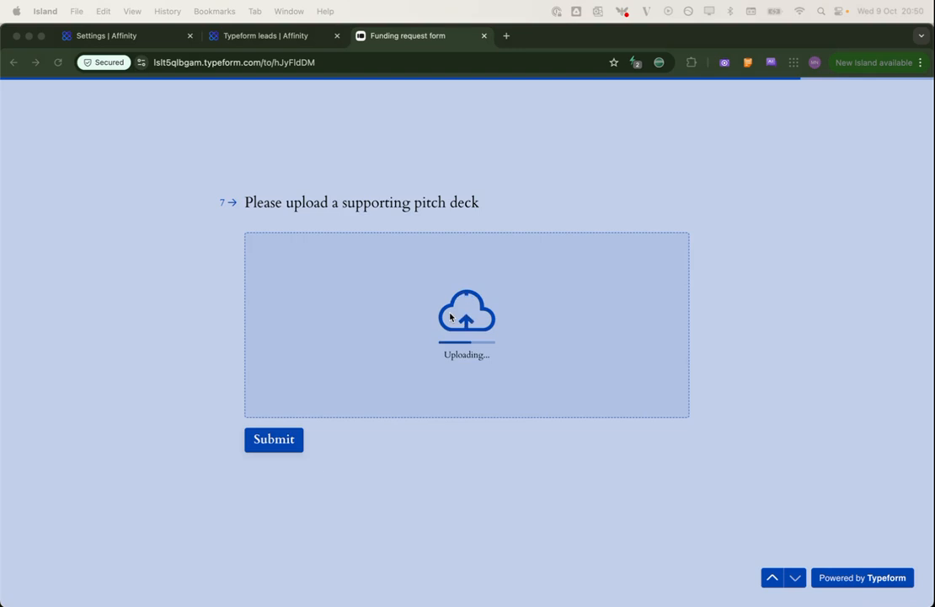
pyautogui.click(281, 439)
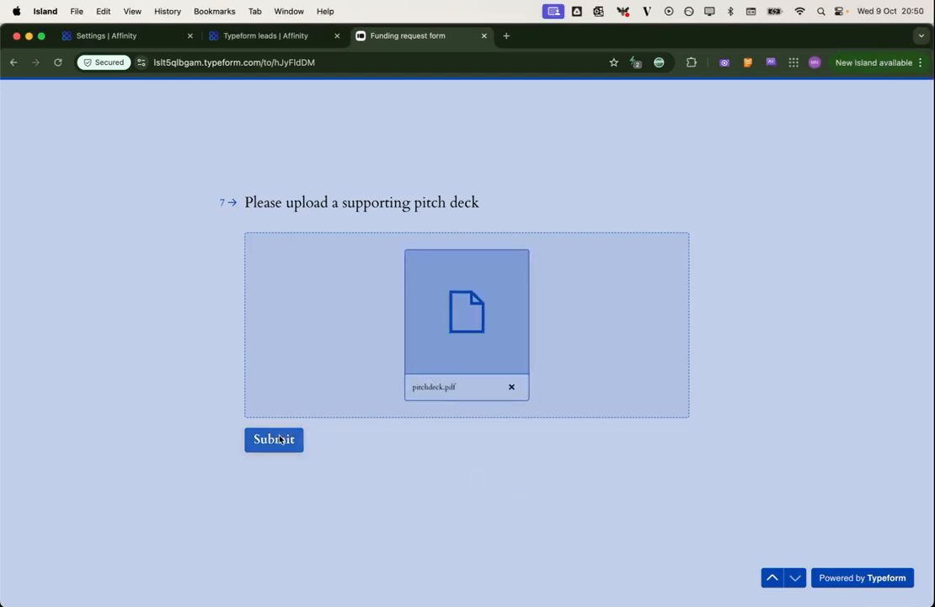
pyautogui.click(281, 439)
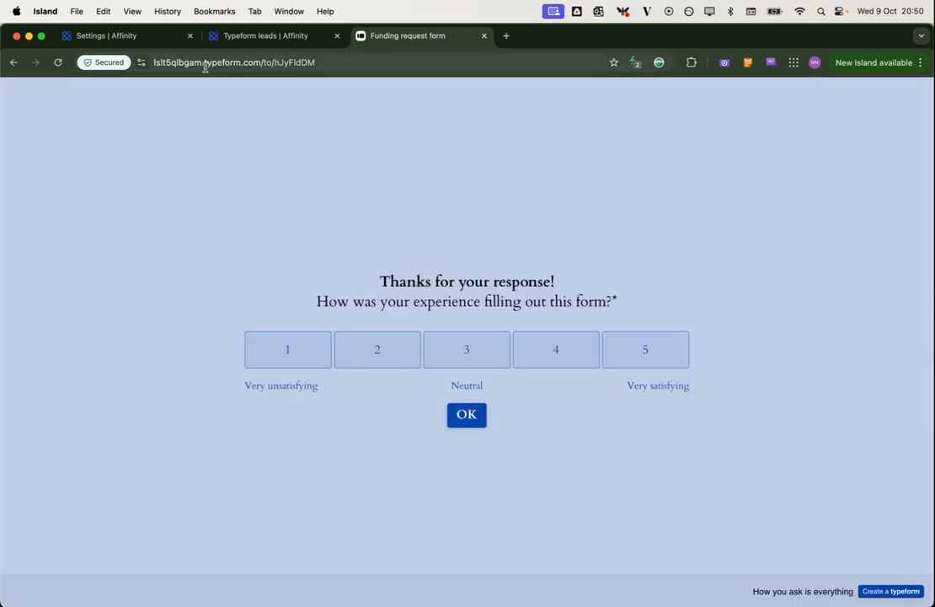
pyautogui.click(231, 45)
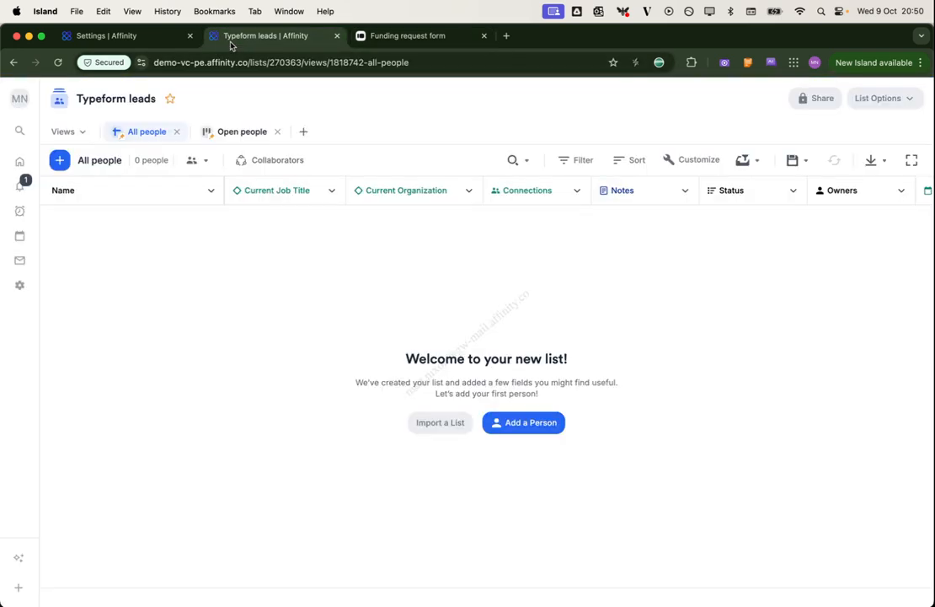
# Reload the Typeform leads list until the new submitter appears as the first row
pyautogui.click(59, 64)
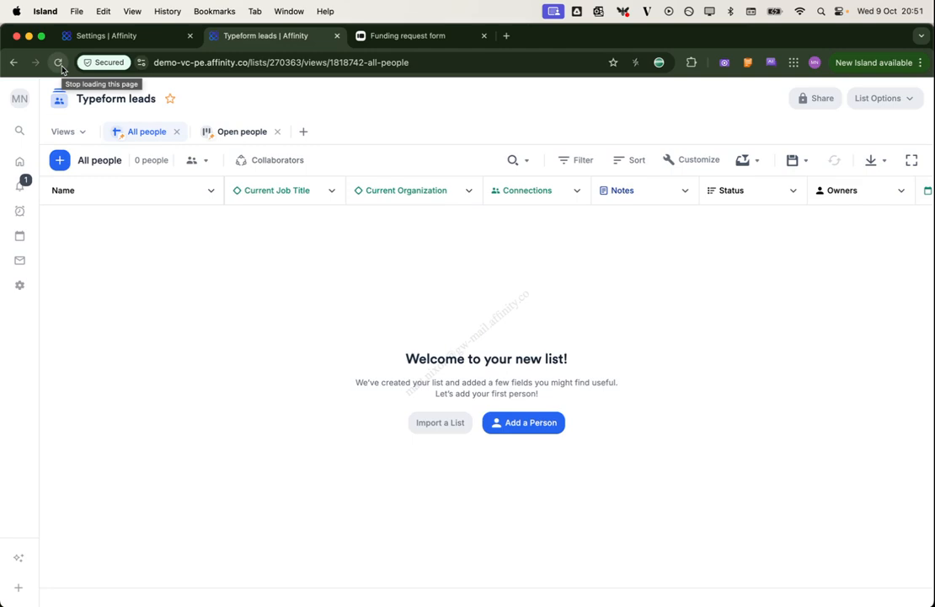
pyautogui.click(59, 64)
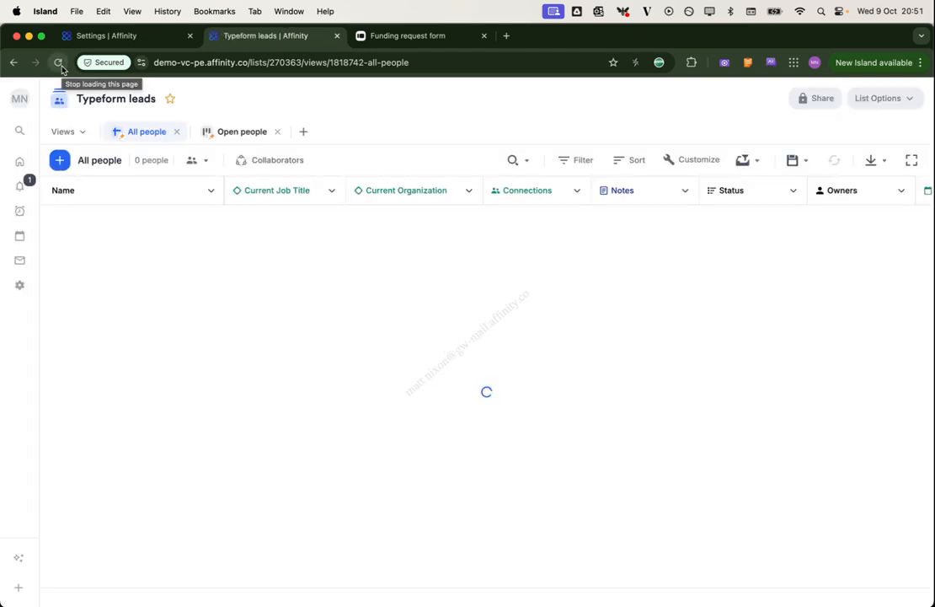
pyautogui.click(57, 64)
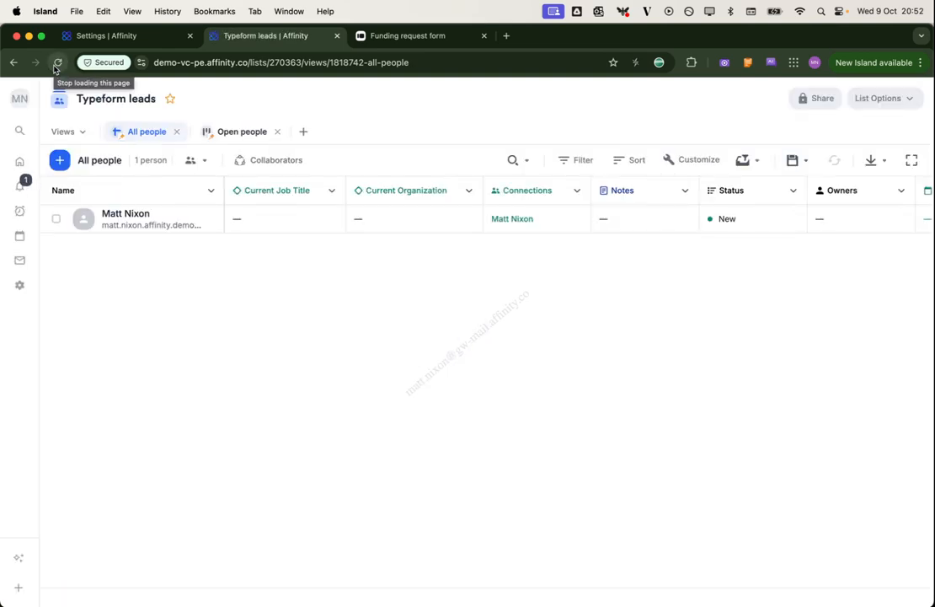
pyautogui.click(679, 168)
# Show only the industry, location and business description columns beside Name
pyautogui.click(744, 168)
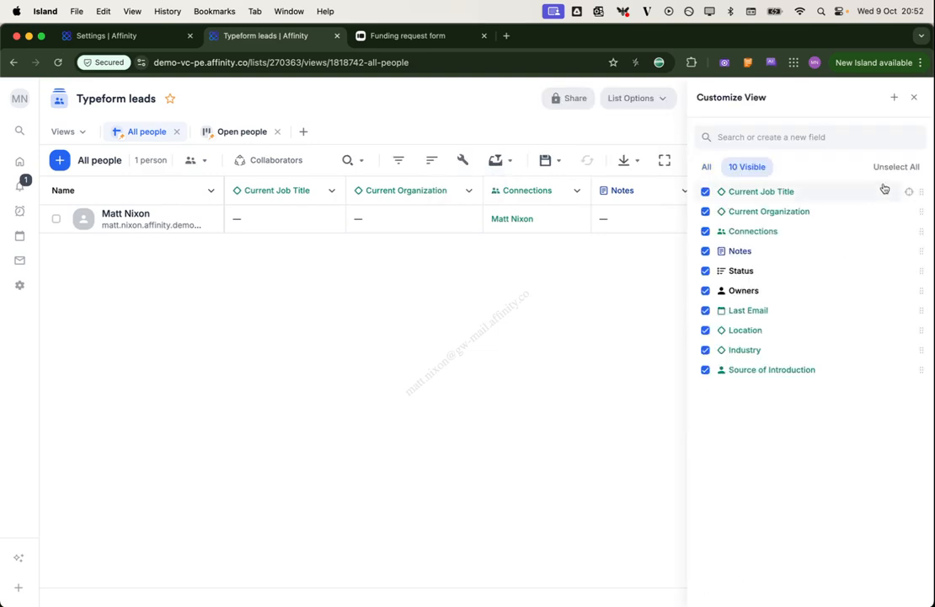
pyautogui.click(896, 166)
pyautogui.click(706, 167)
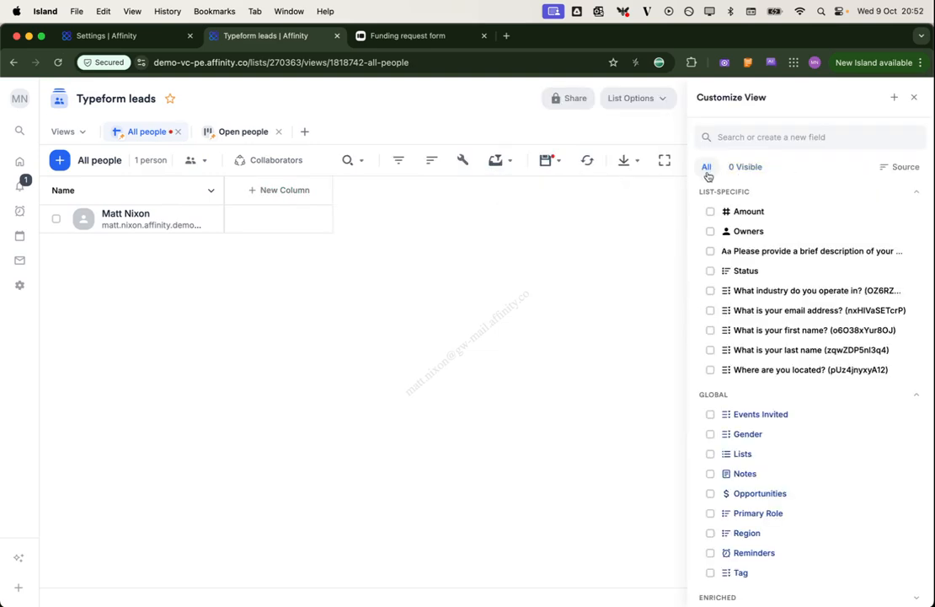
pyautogui.click(711, 290)
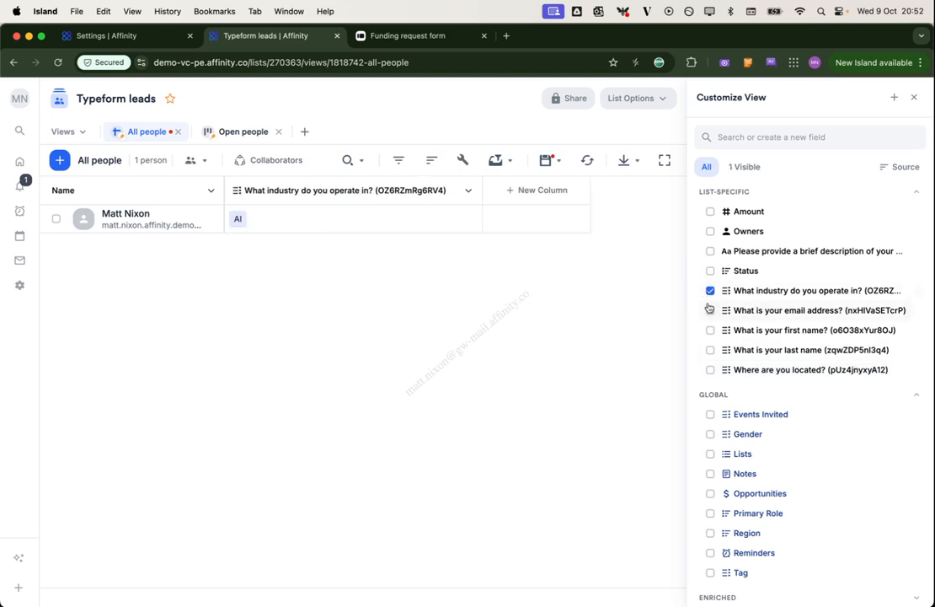
pyautogui.click(711, 310)
pyautogui.click(711, 330)
pyautogui.click(711, 350)
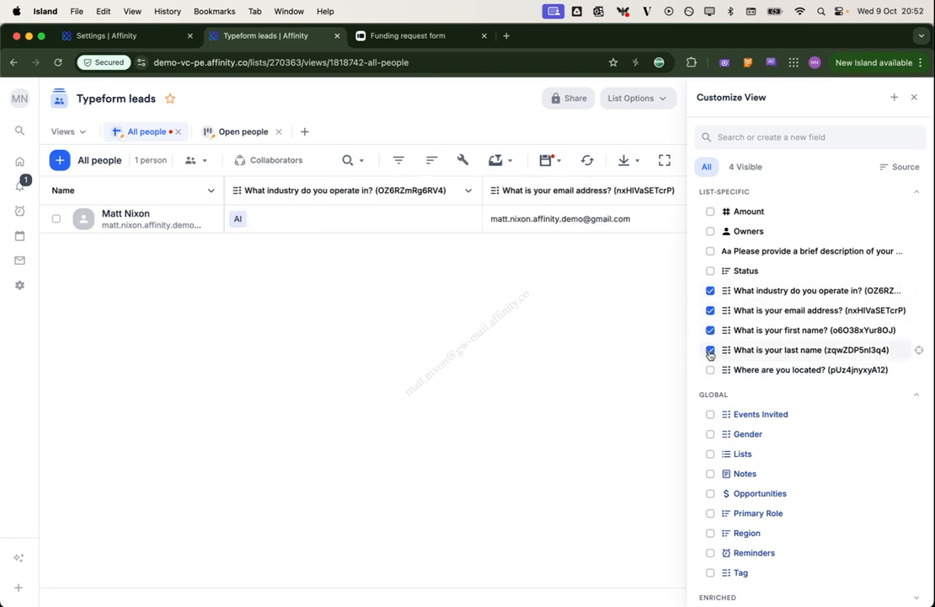
pyautogui.click(710, 369)
pyautogui.click(710, 349)
pyautogui.click(711, 331)
pyautogui.click(710, 311)
pyautogui.click(710, 310)
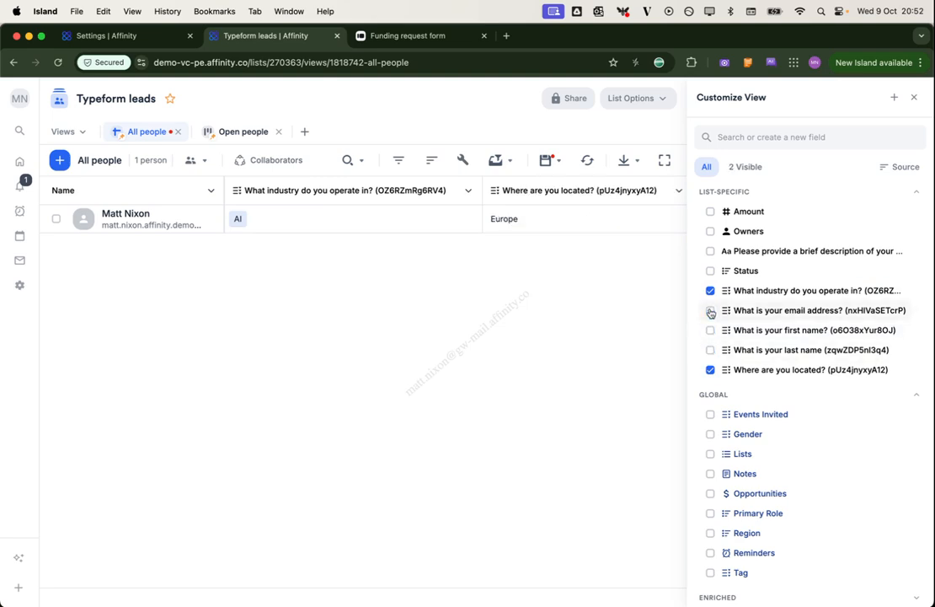
pyautogui.click(710, 251)
pyautogui.click(914, 97)
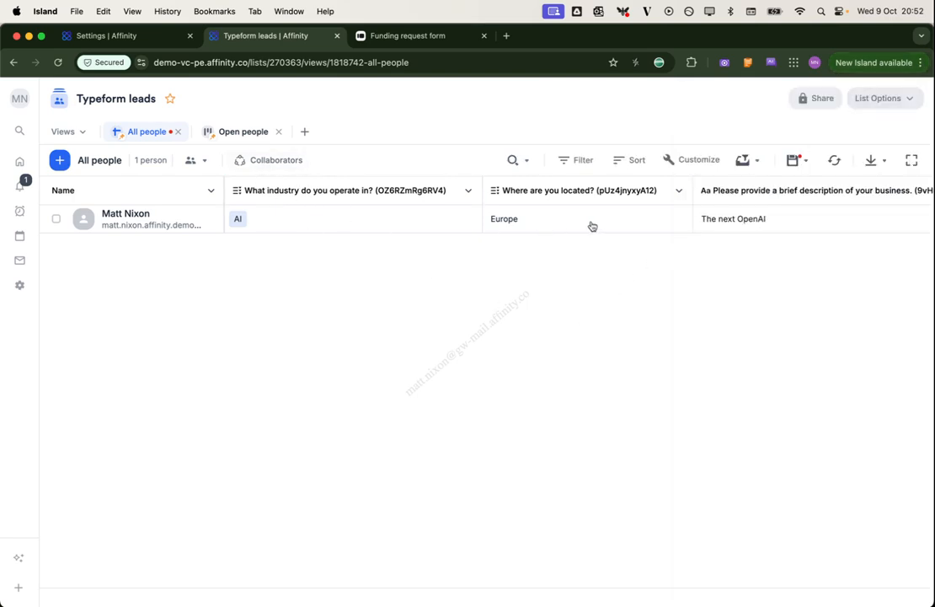
# Scroll across the table to check the answers AI, Europe and 'The next OpenAI'
pyautogui.hscroll(1, 593, 235)
pyautogui.hscroll(3, 593, 235)
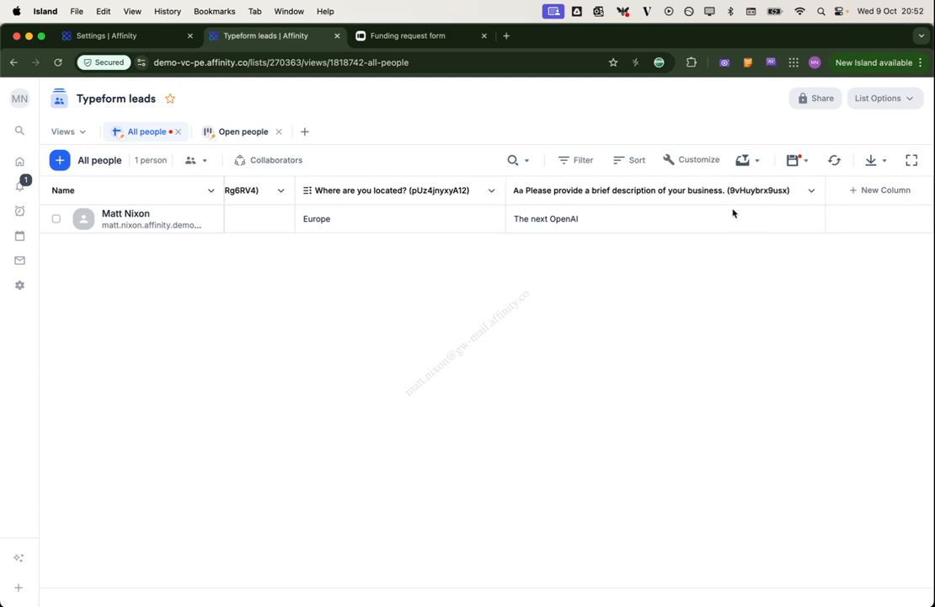
pyautogui.hscroll(-4, 733, 213)
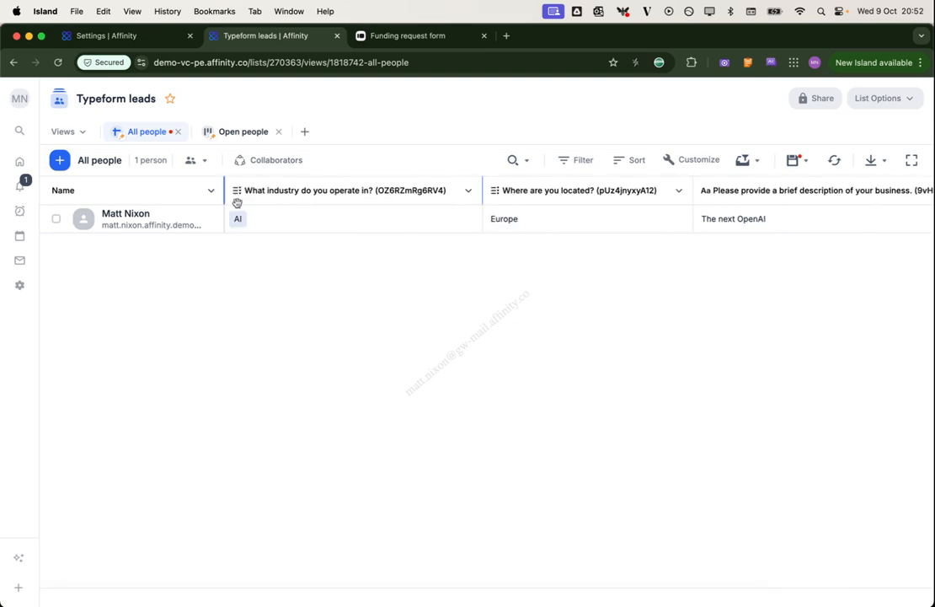
# Check that [Typeform] pitchdeck.pdf is in the new person's Files, then return Home
pyautogui.click(136, 215)
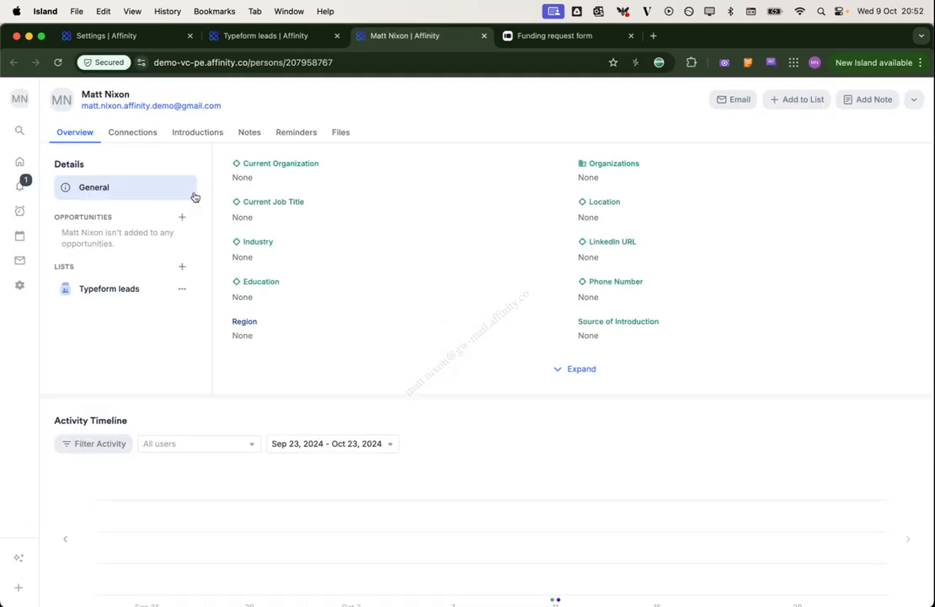
pyautogui.click(347, 133)
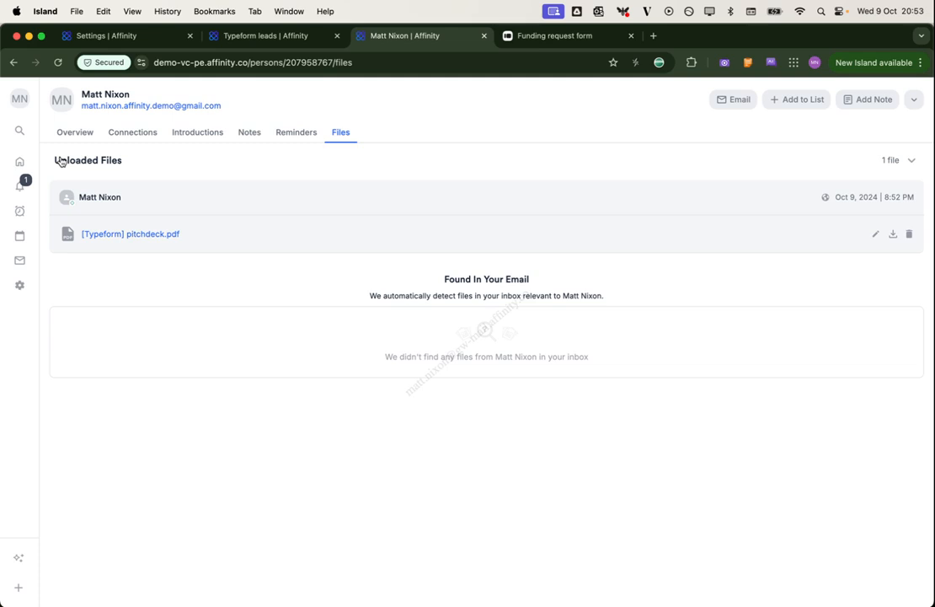
pyautogui.click(20, 161)
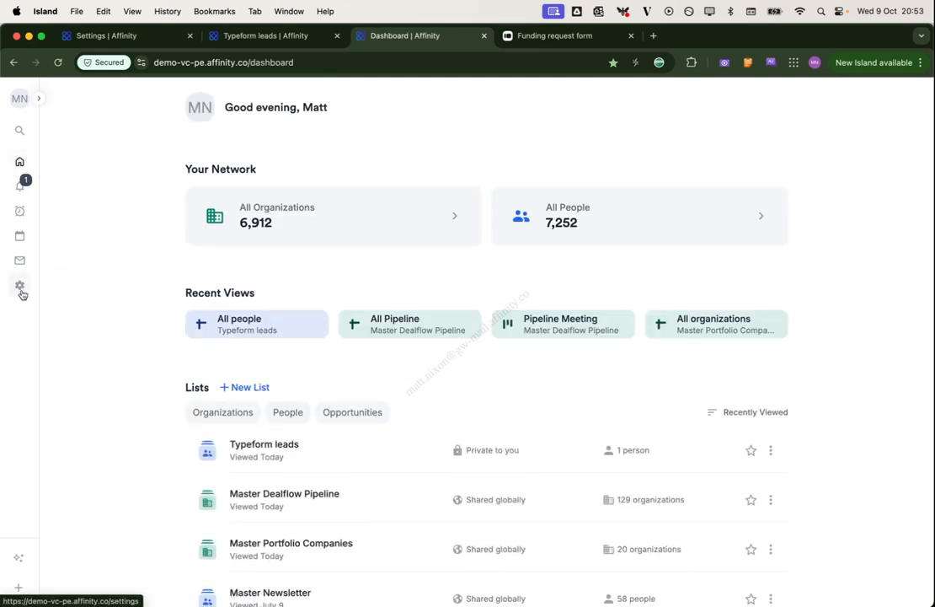
# Go to Settings > Integrations > Typeform and open the Typeform Response to Affinity Person List integration
pyautogui.click(20, 287)
pyautogui.click(48, 407)
pyautogui.scroll(-5, 458, 472)
pyautogui.click(347, 481)
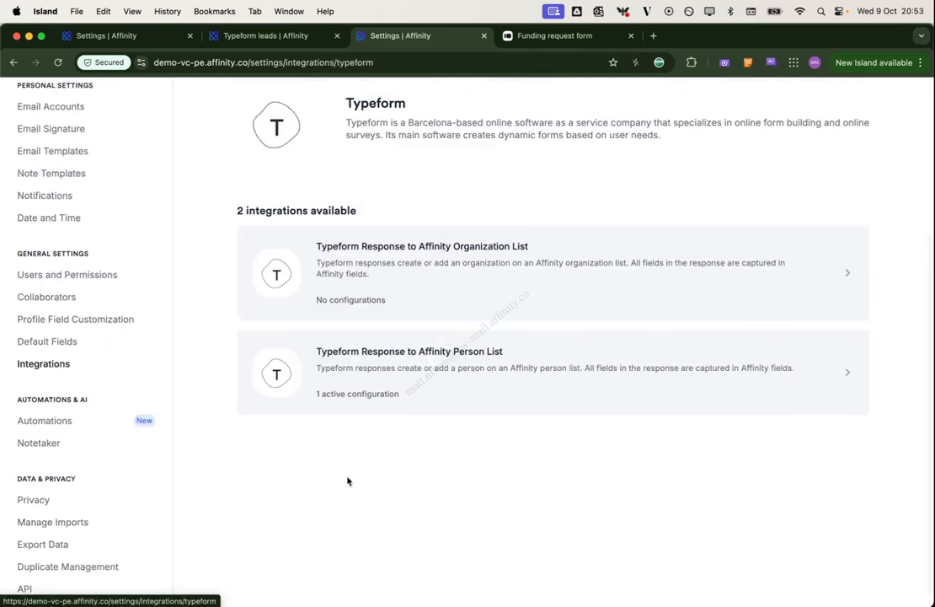
pyautogui.click(516, 341)
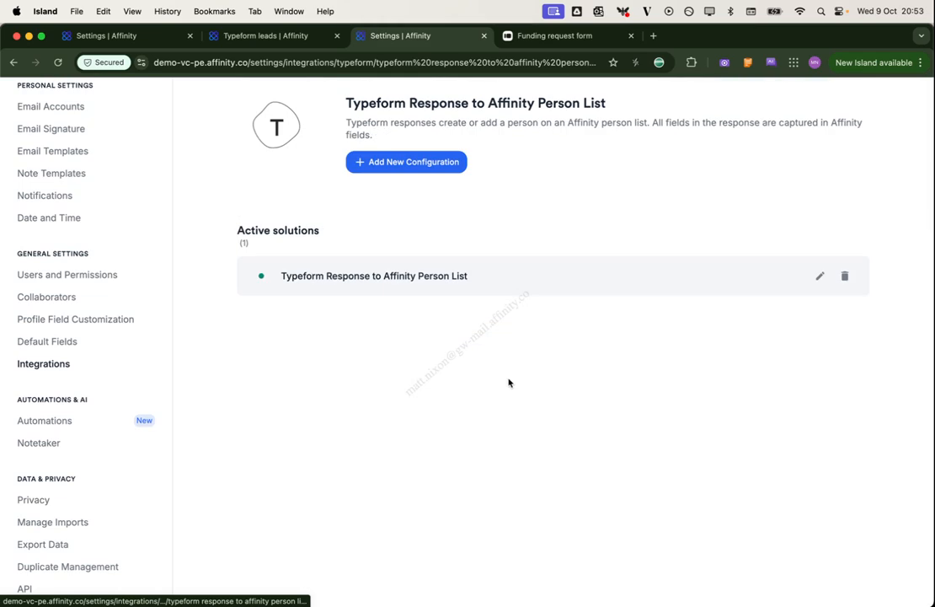